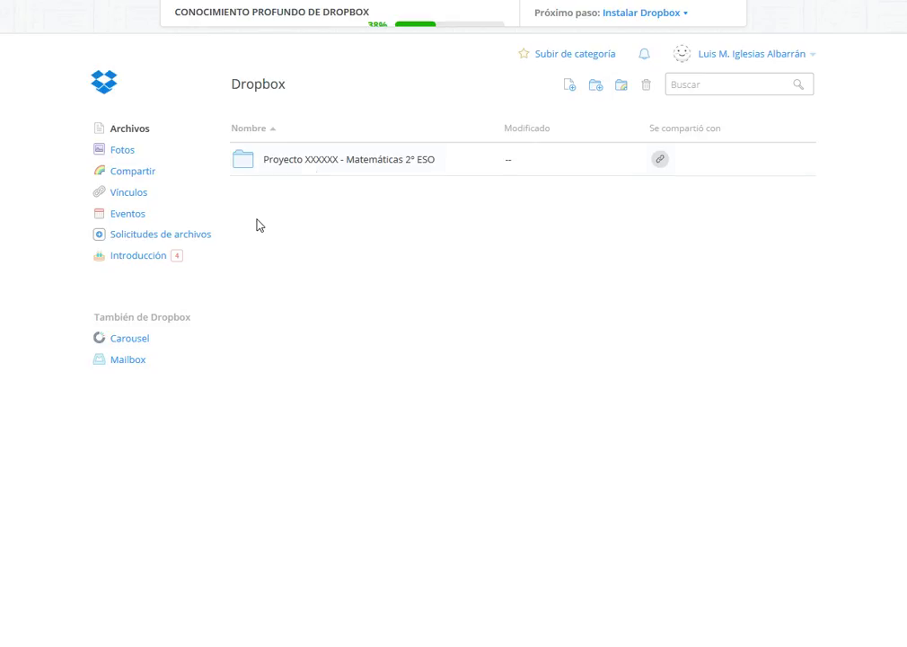
- Inside the Matemáticas 2º ESO folder, create a Tarea 3 folder from the pasted Tarea 2 name
mouse_move(345, 177)
click(332, 162)
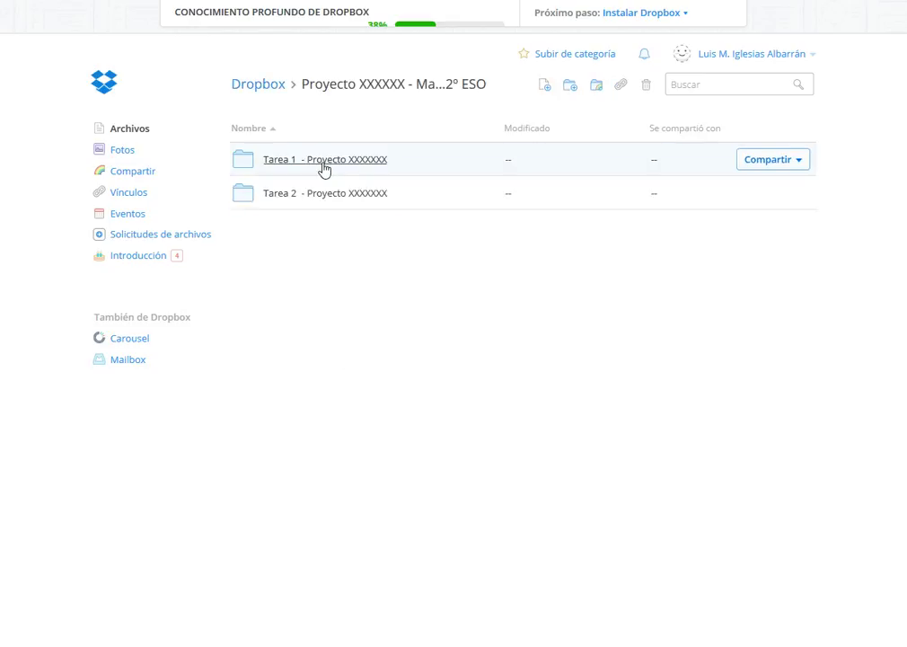
right_click(332, 279)
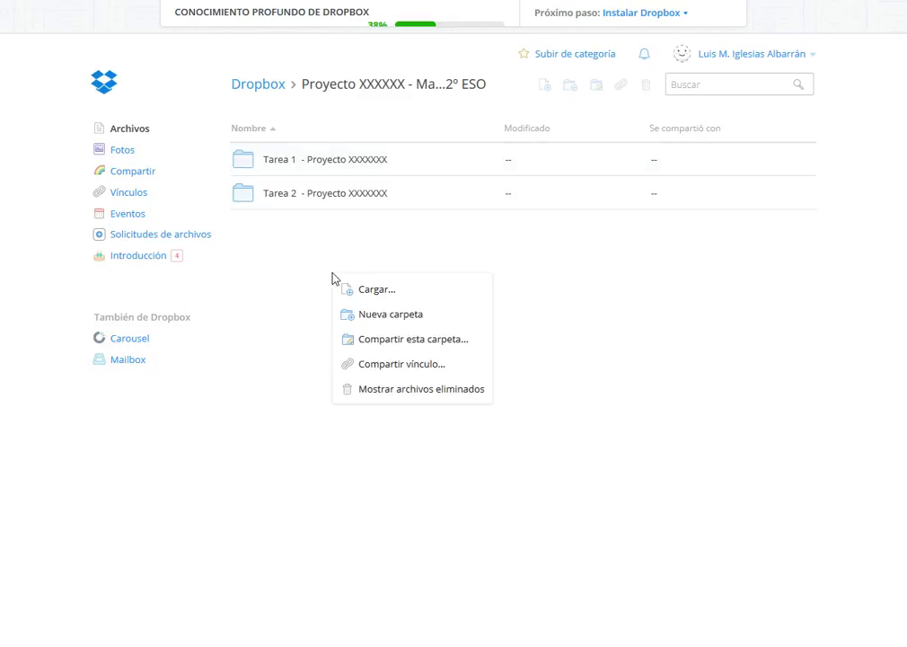
click(373, 315)
text(Tarea 2 - Proyecto XXXXXXX)
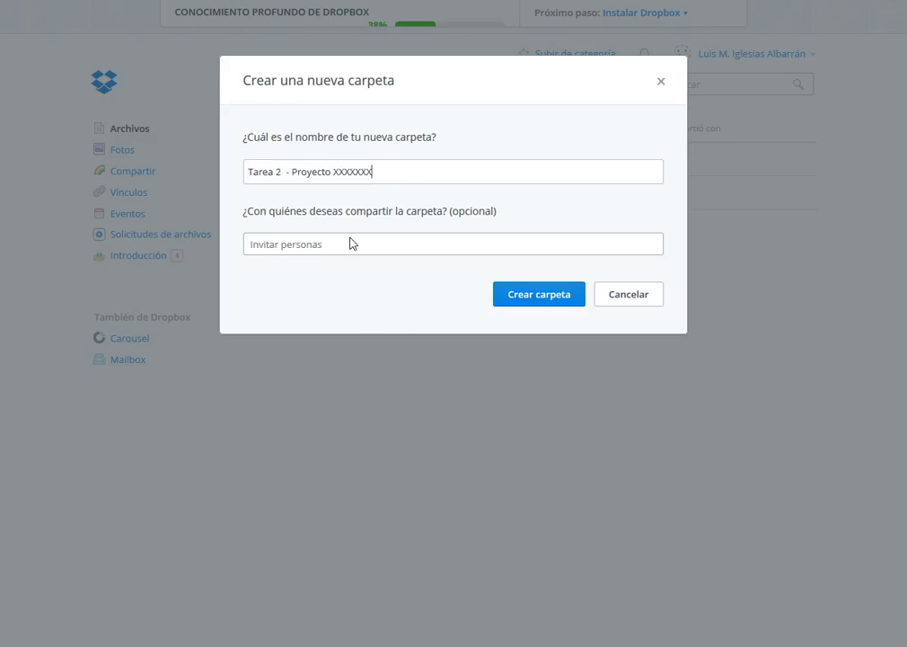
click(281, 177)
key(BackSpace)
text(3)
click(503, 294)
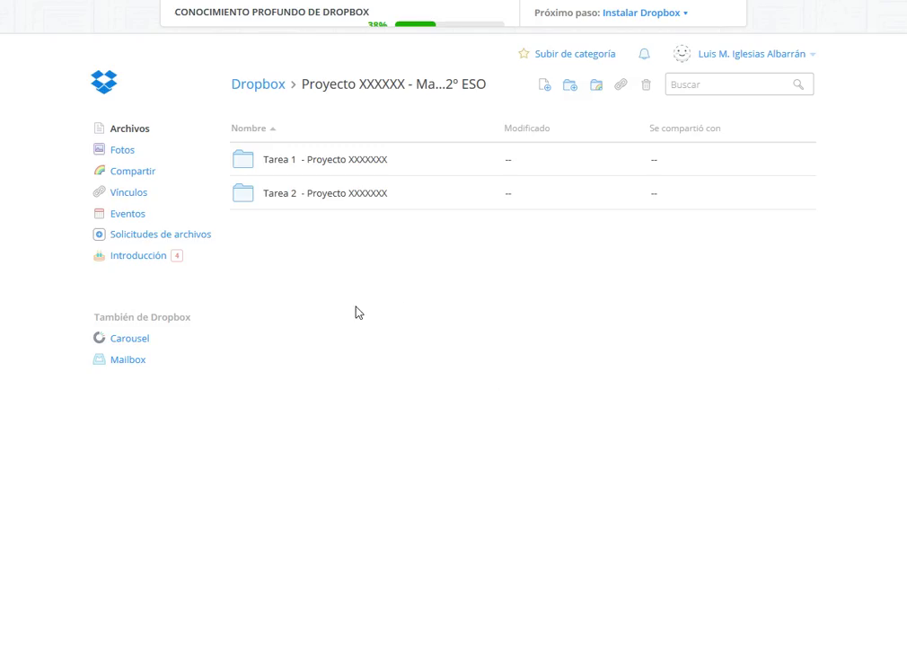
- Start a file upload into the folder, then cancel it without adding files
right_click(327, 297)
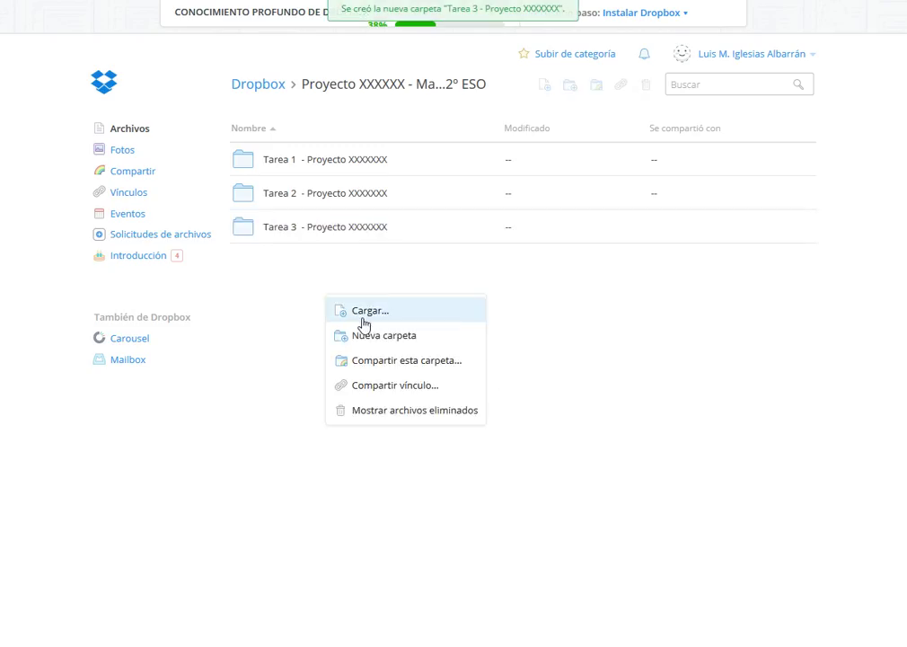
click(363, 319)
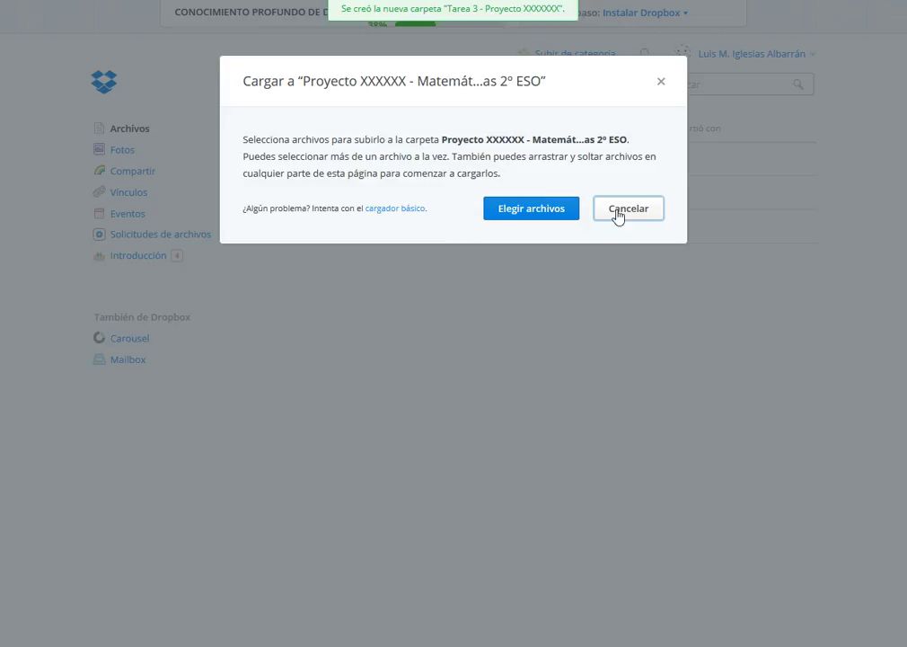
click(619, 212)
- Create a Tarea 4 folder the same way, changing the pasted name's number to 4
right_click(367, 319)
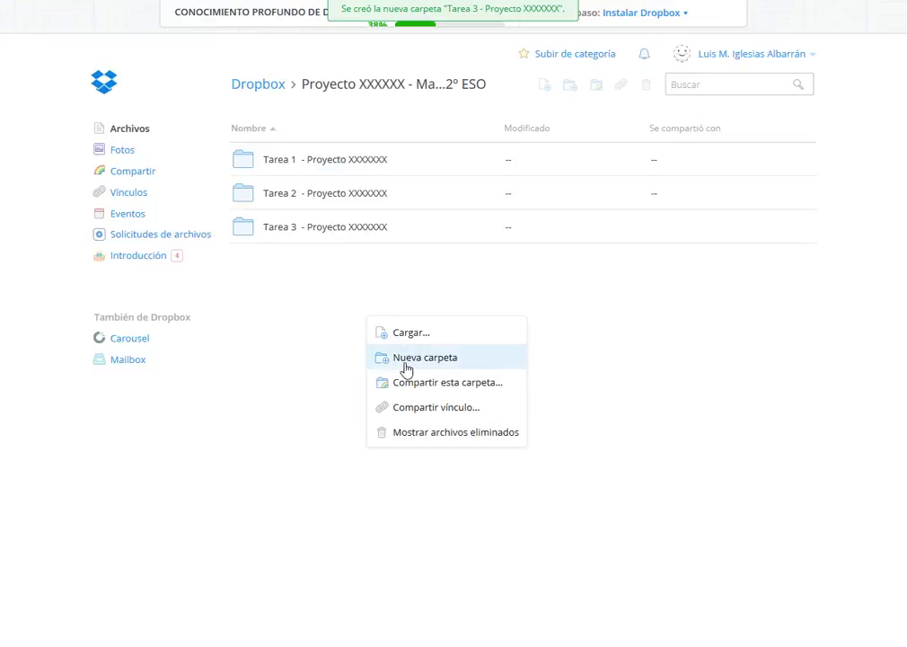
click(406, 358)
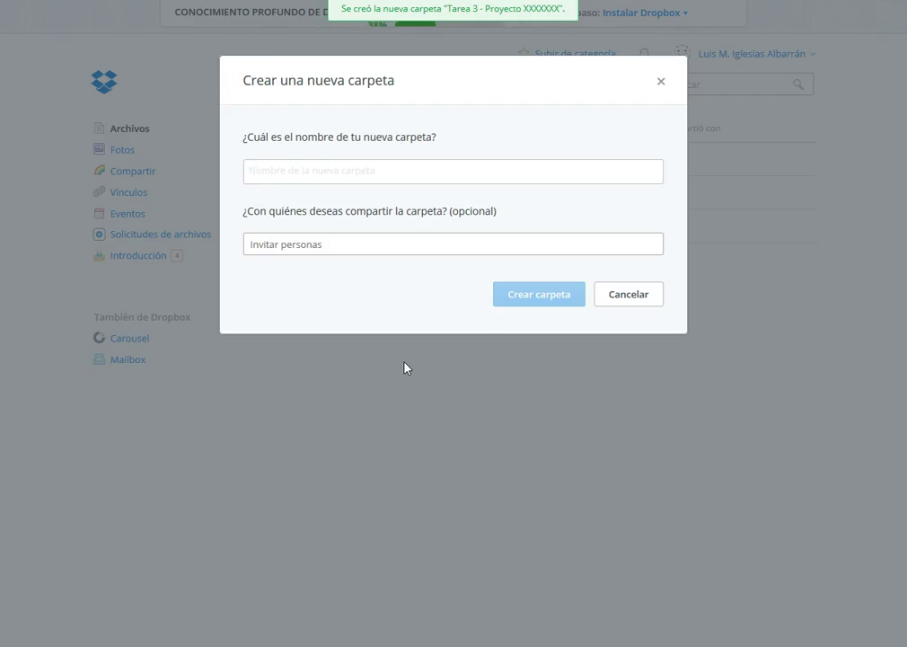
text(Tarea 2  - Proyecto XXXXXXX)
click(281, 173)
key(BackSpace)
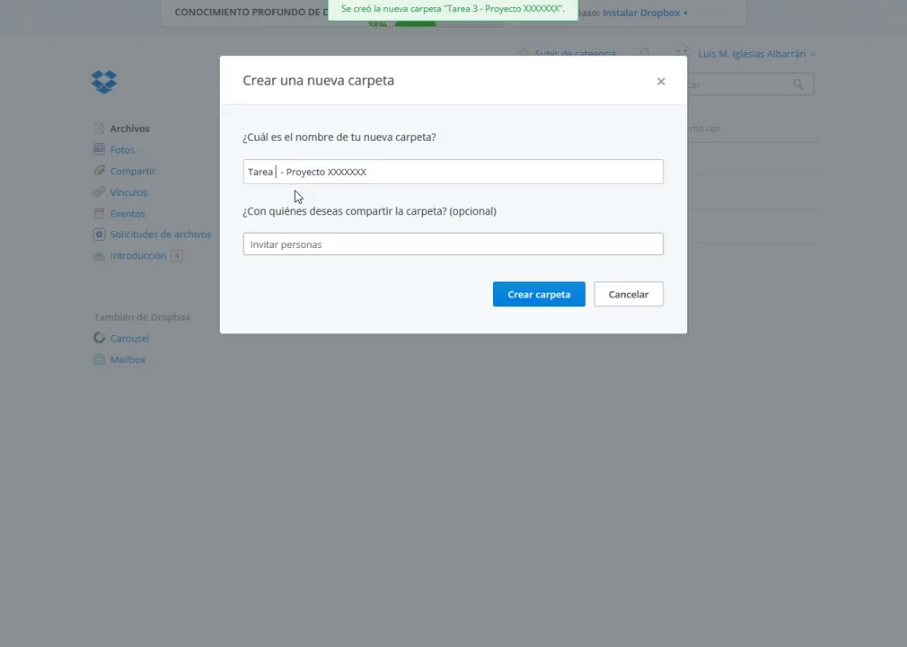
text(4)
click(561, 298)
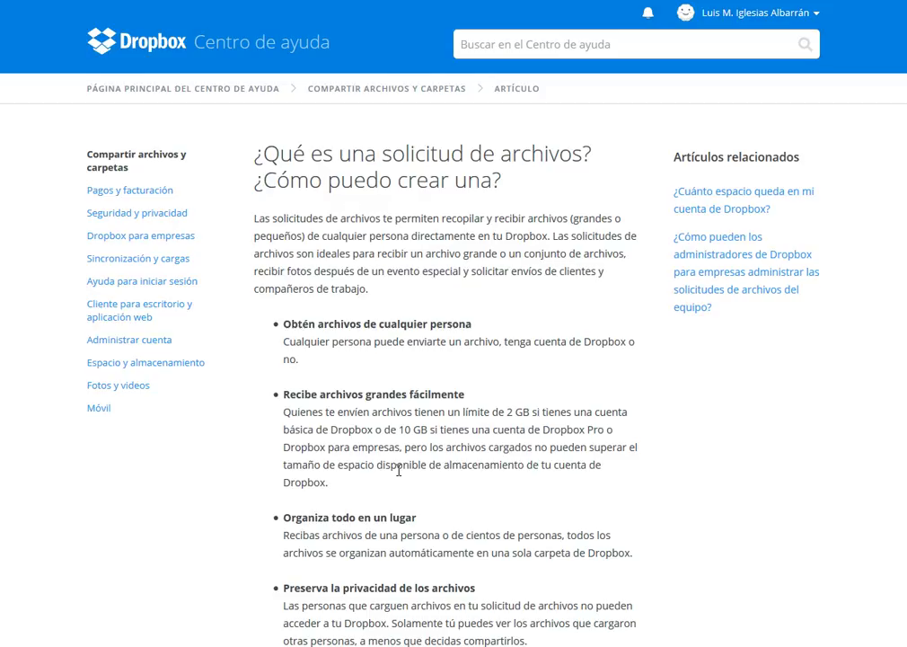
- Scroll through the file requests help article, then return to the file requests page
scroll(398, 470, down, 1)
scroll(398, 469, up, 1)
drag(315, 646, 315, 646)
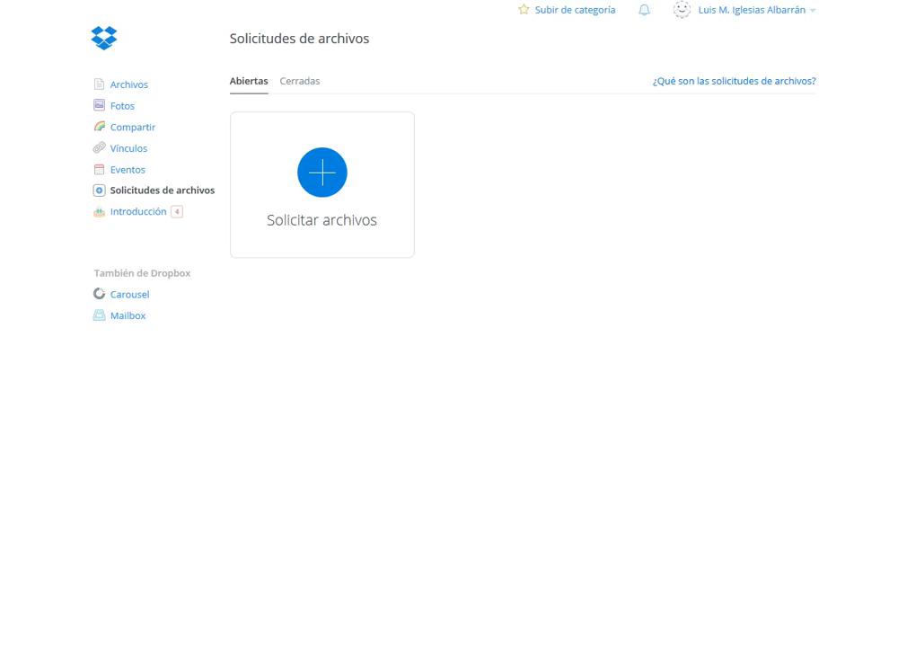
- Start a new file request titled 'Buzón de entrega:' followed by the pasted Tarea name
click(325, 173)
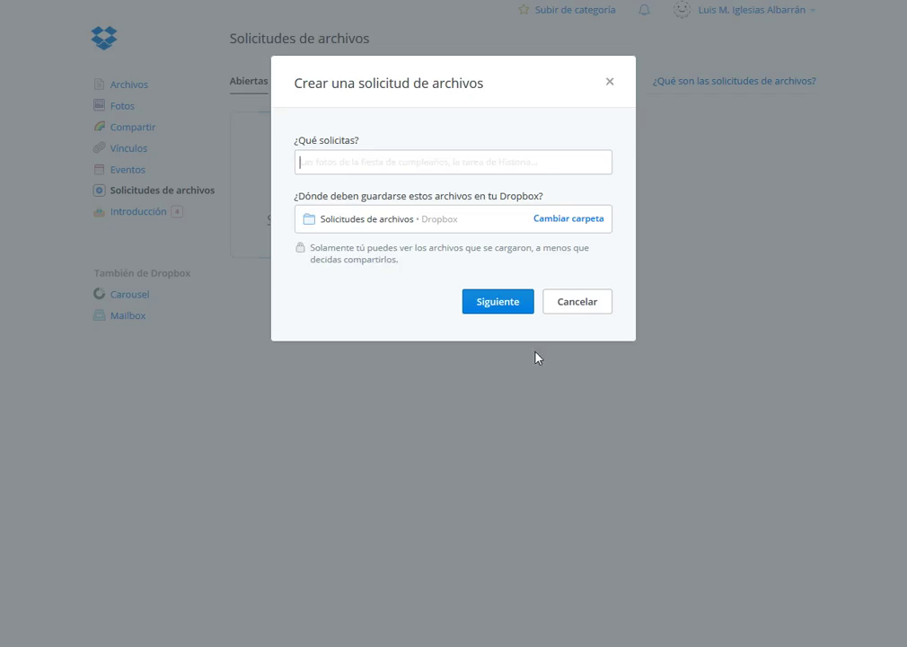
click(424, 162)
text(Tarea 2  - Proyecto XXXXXXX)
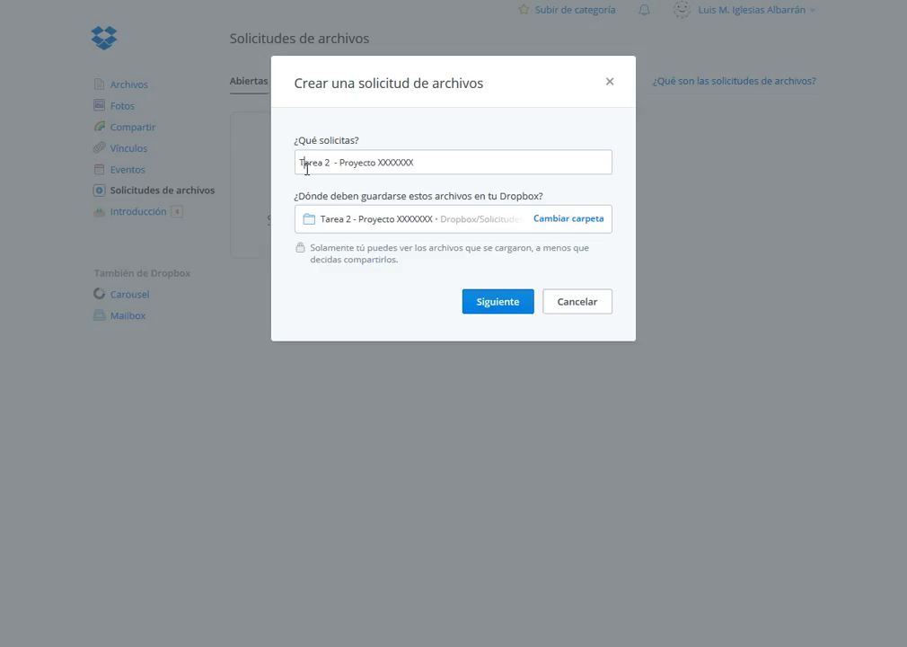
key(Left)
key(Left)
key(Left)
key(Left)
key(Left)
key(Left)
key(Left)
text(Buzón )
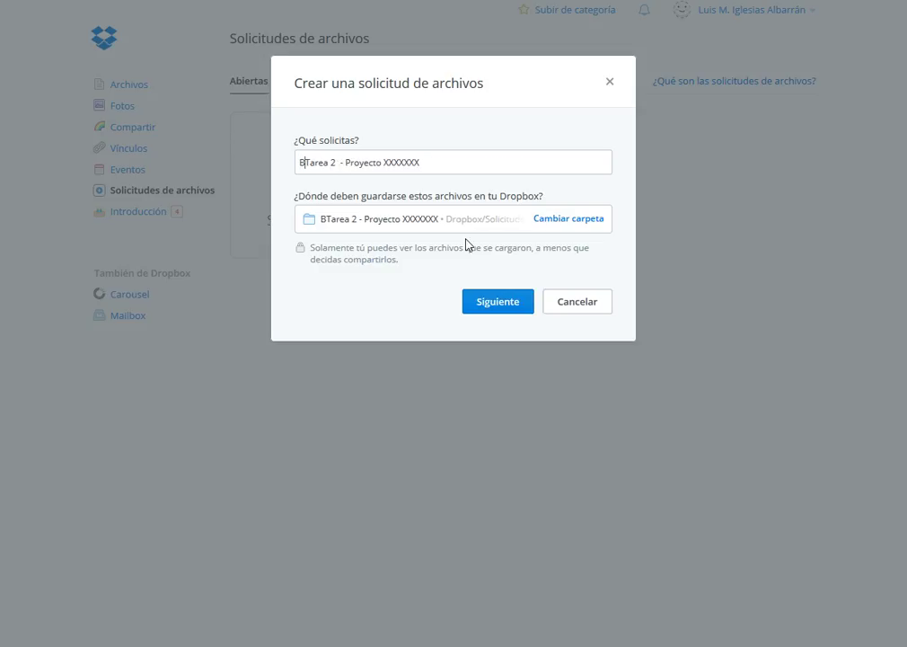
text(de entrega)
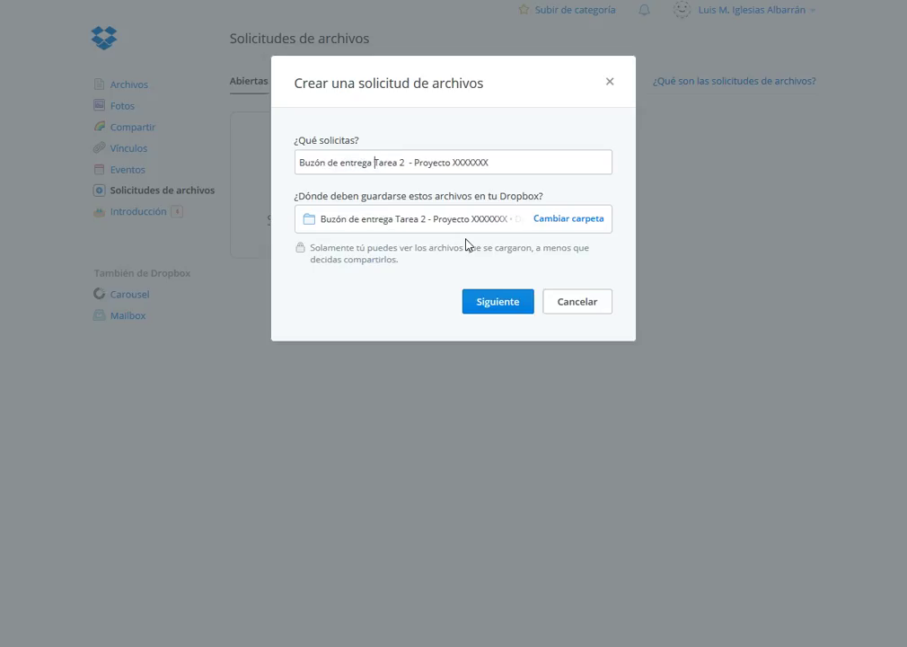
key(Left)
text(;)
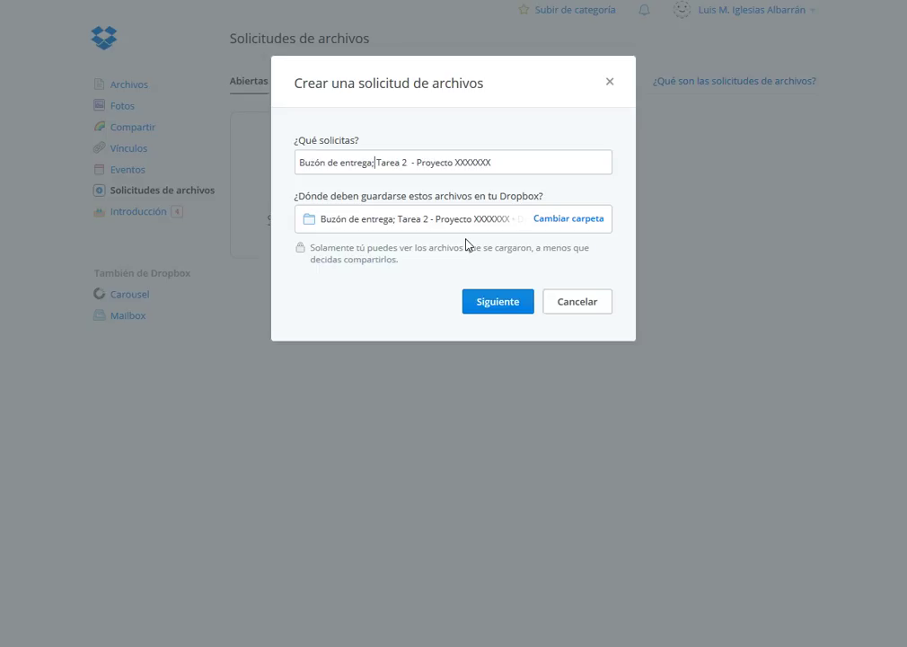
key(BackSpace)
text(:)
- Append '- Profesor:' with the teacher's name to the title and change Tarea 2 to Tarea 1
click(520, 160)
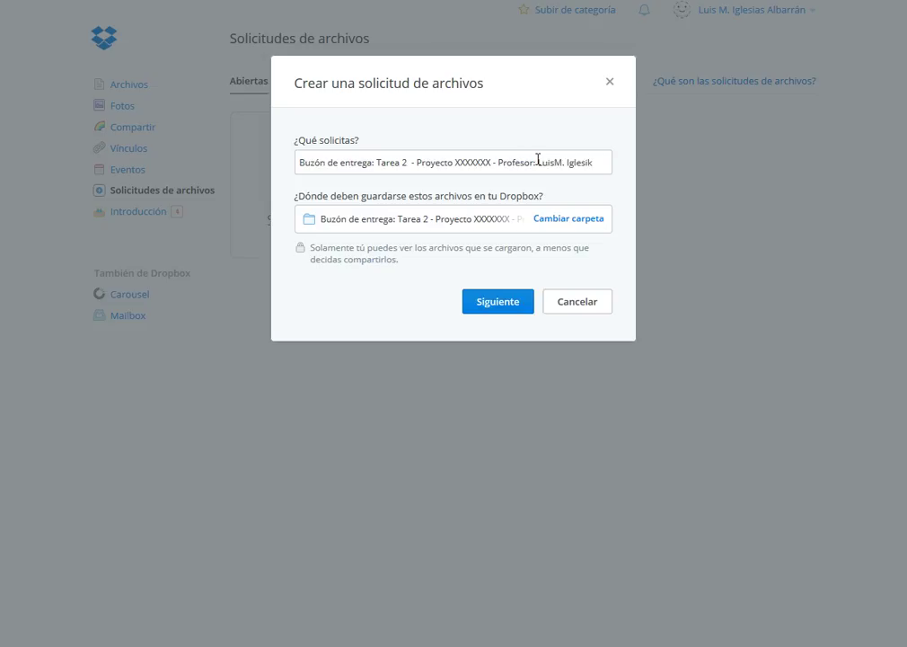
click(557, 162)
key(BackSpace)
text(as)
key(BackSpace)
text(1)
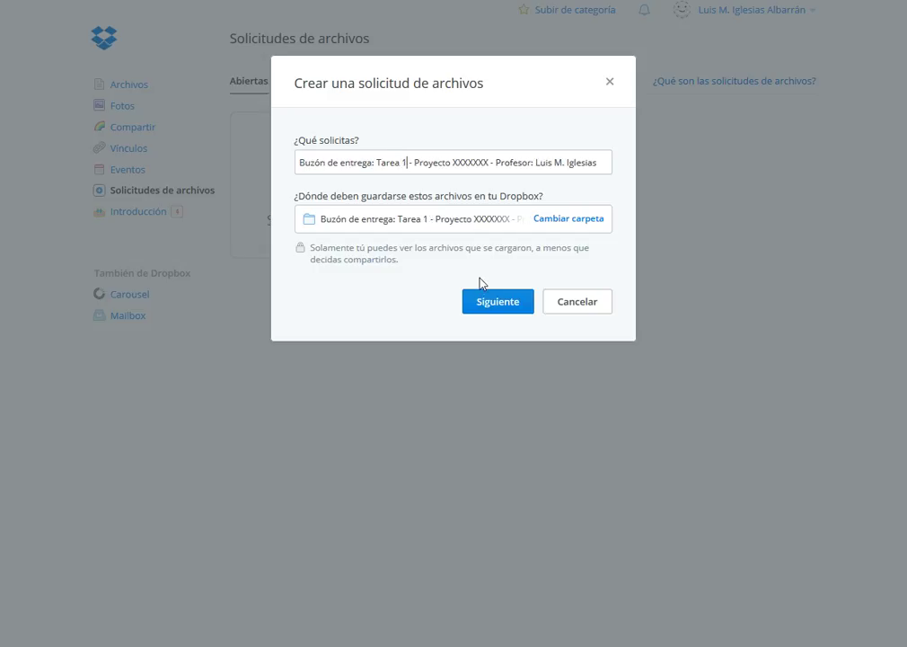
- Set the request's destination folder to Tarea 1 inside the project folder and create the request
click(563, 221)
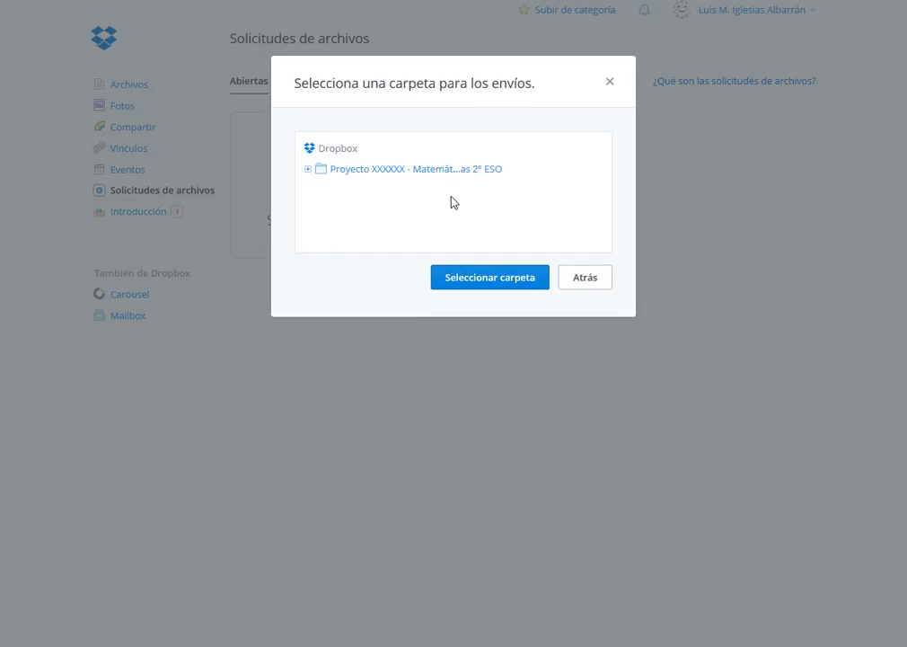
click(306, 170)
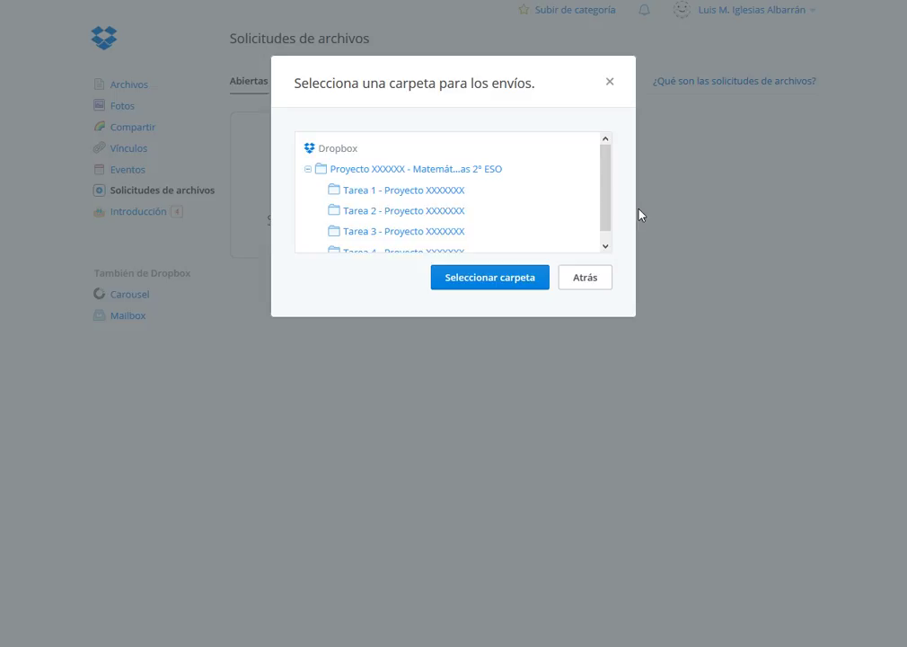
click(397, 197)
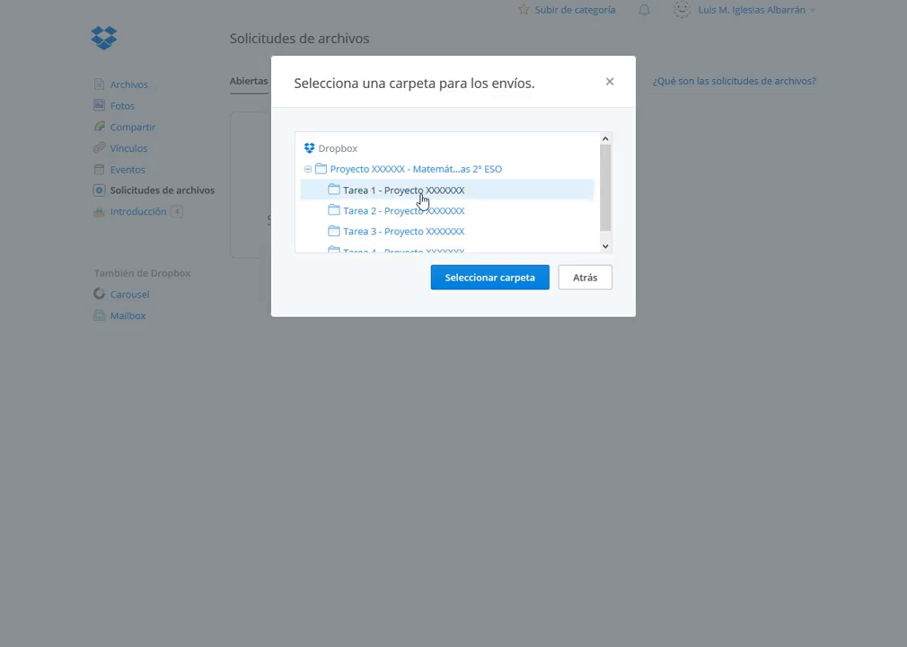
click(486, 278)
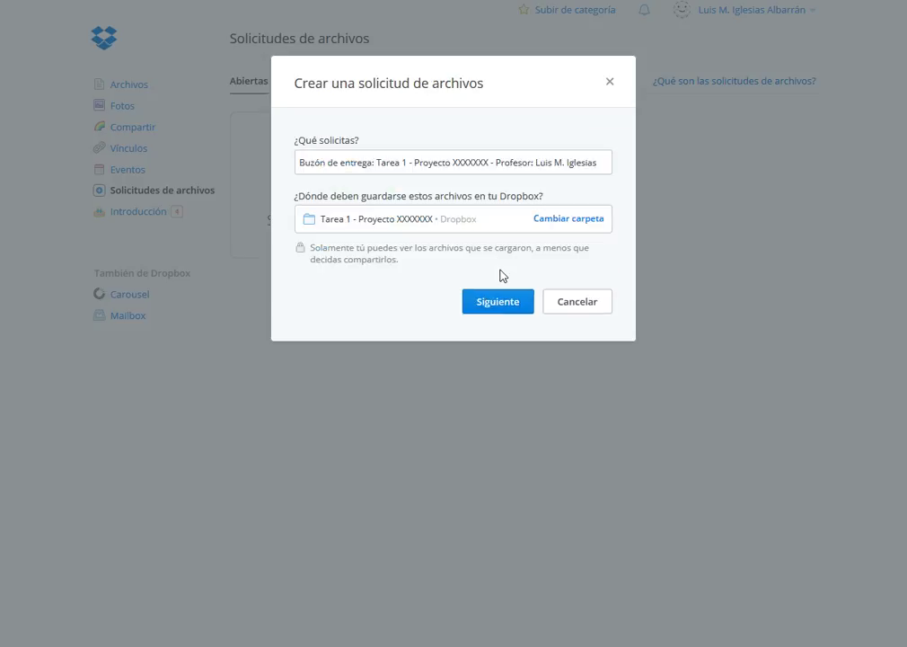
click(483, 305)
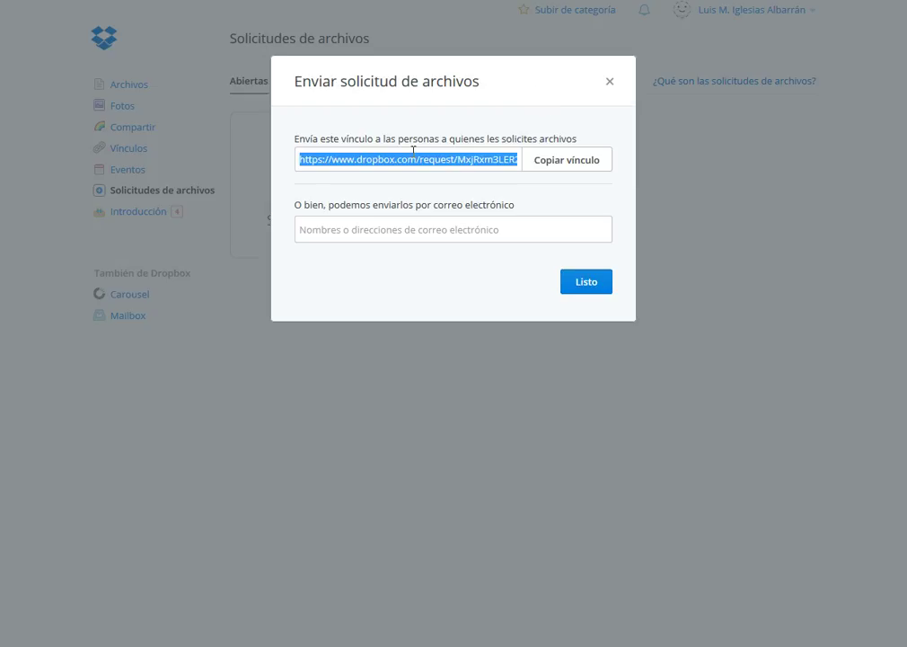
- Copy the file request link and close the sharing dialog
click(546, 164)
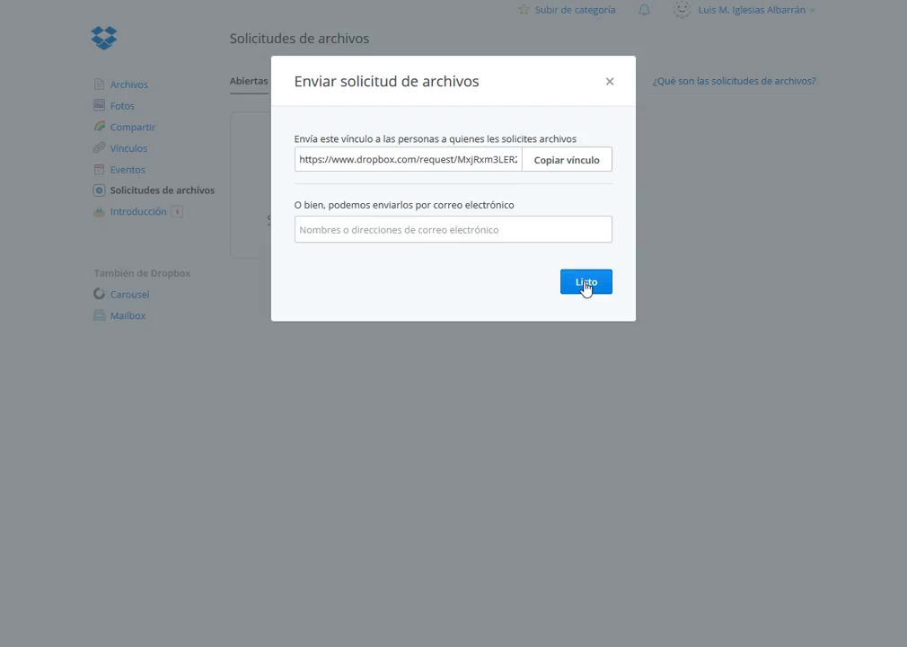
click(586, 284)
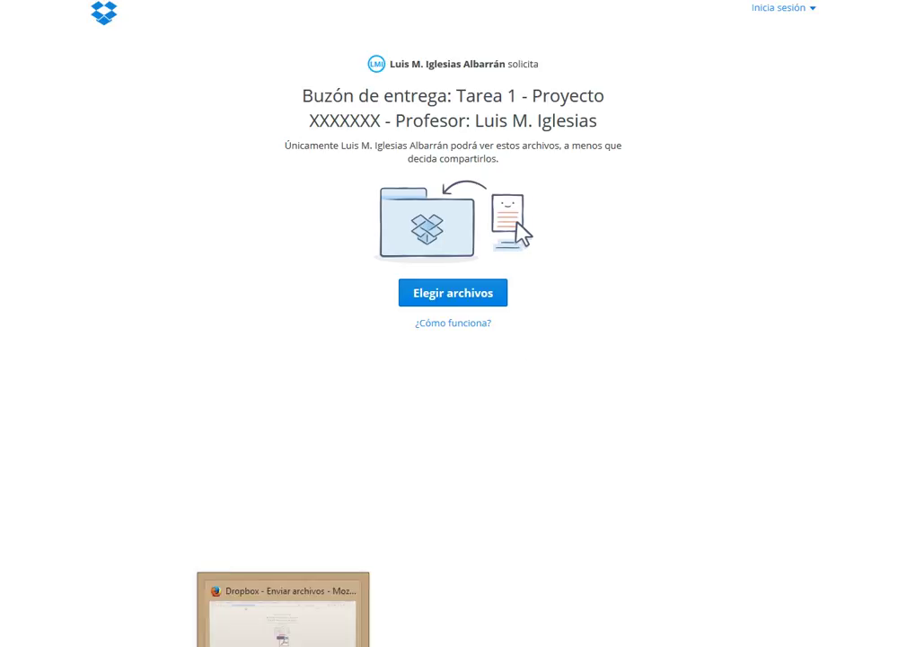
- Drag the Tarea1 .docx file from File Explorer onto the Dropbox upload page
click(184, 629)
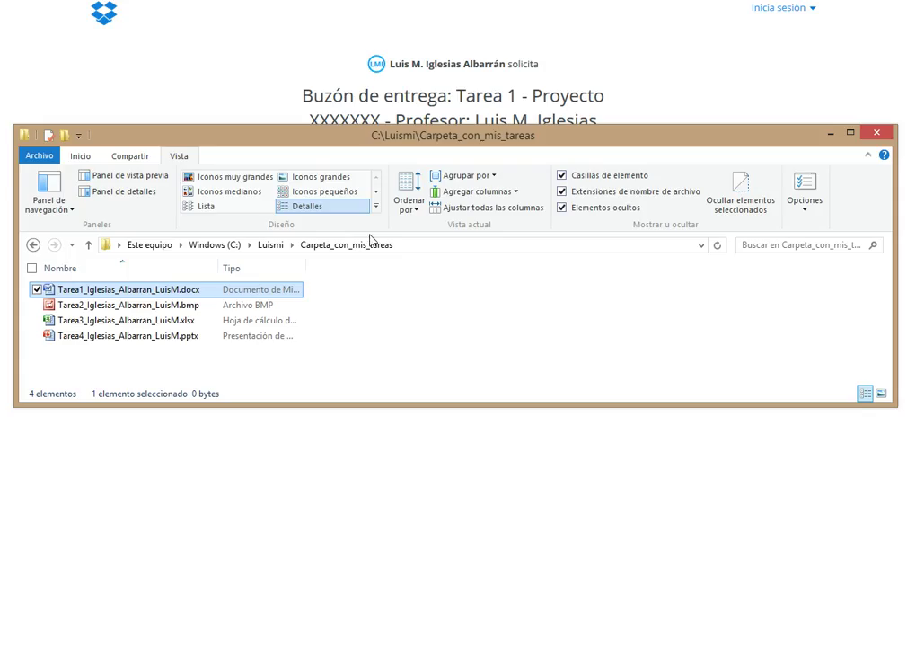
drag(434, 149, 467, 323)
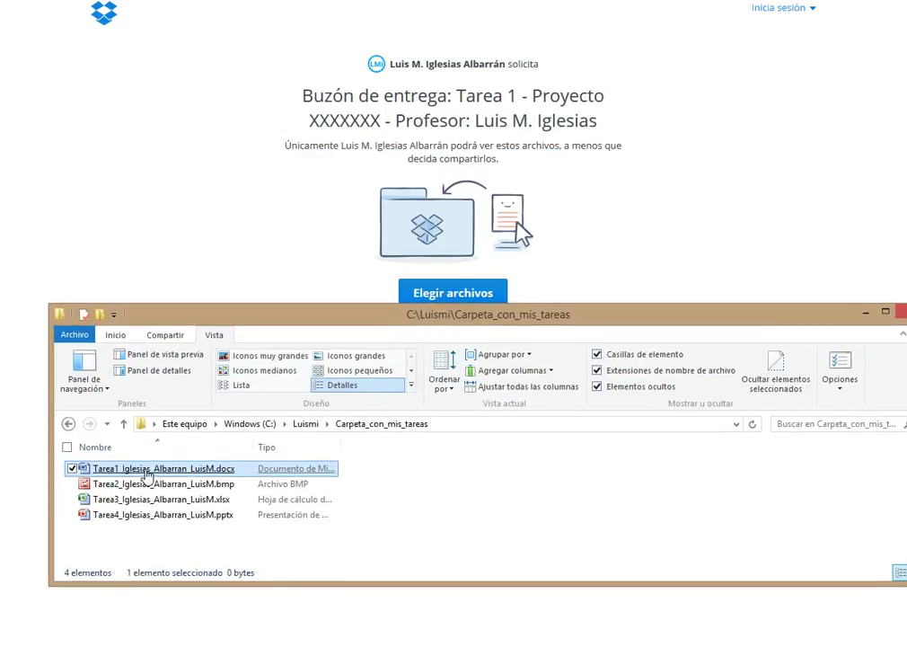
drag(146, 471, 320, 215)
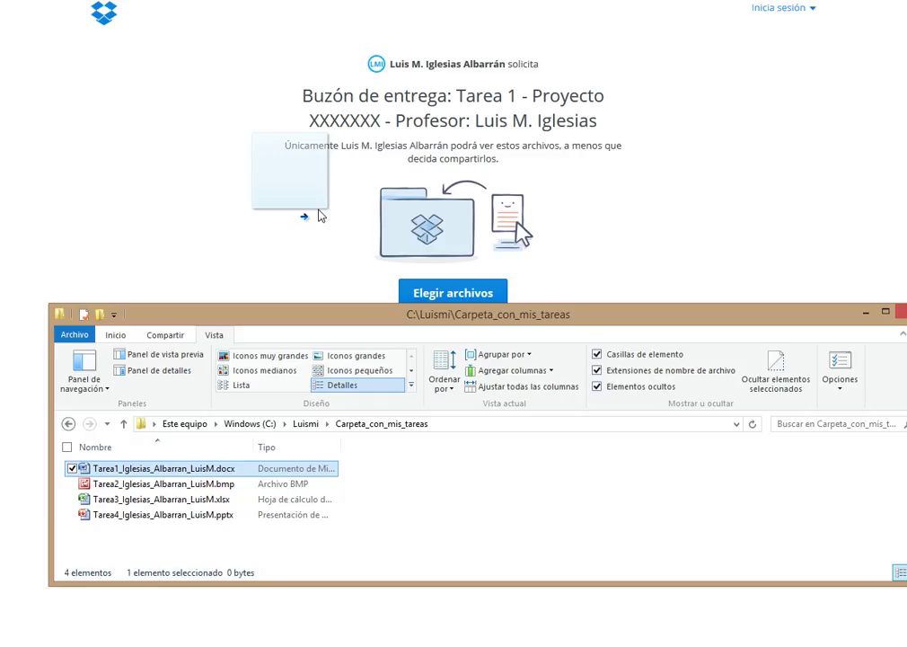
drag(320, 216, 321, 215)
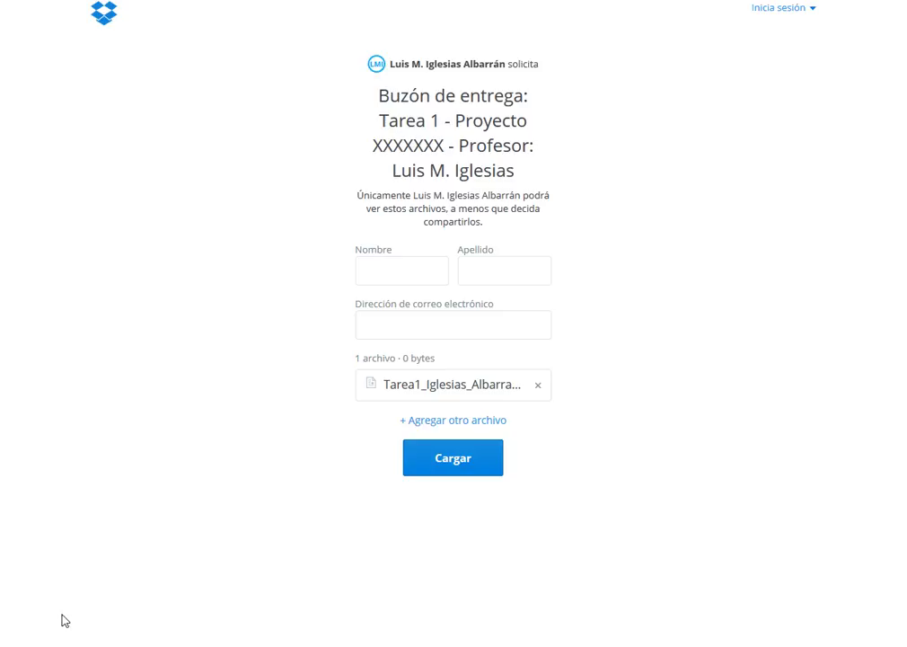
- Enter the sender's first name and surname in the upload form
key(Tab)
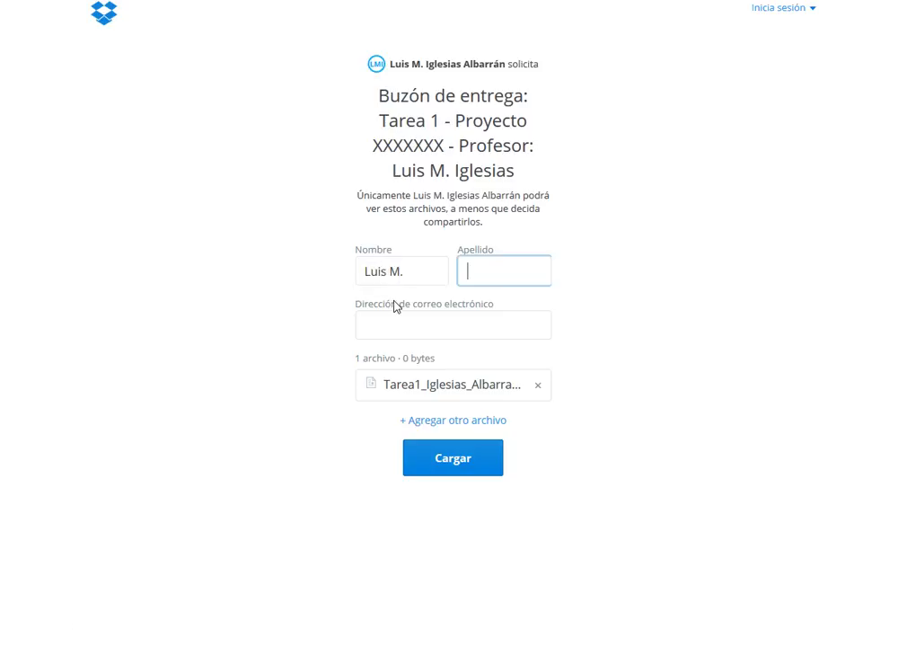
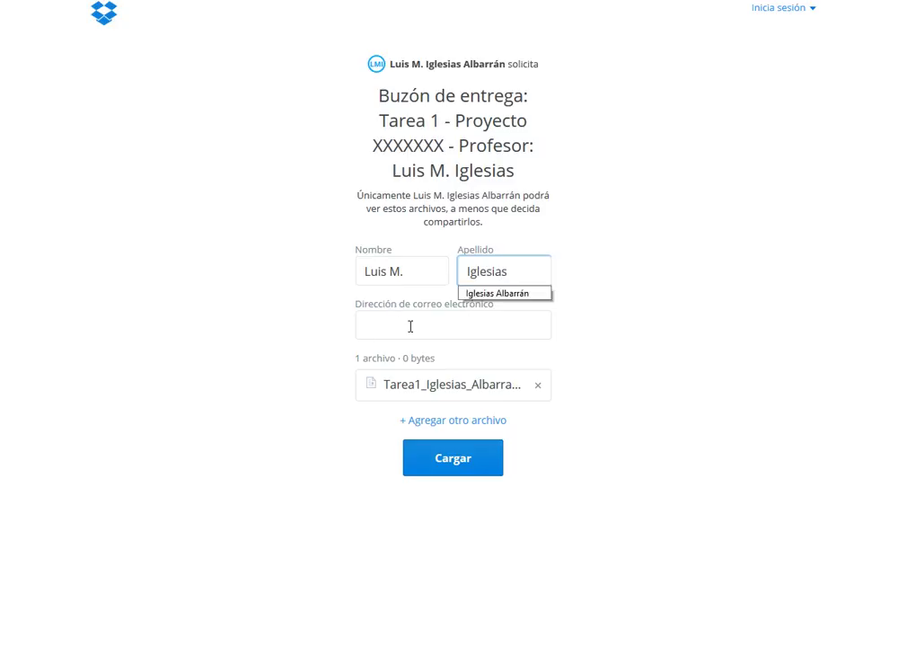
- Fill in the sender's e-mail address and submit the Tarea1 file
click(411, 324)
click(454, 472)
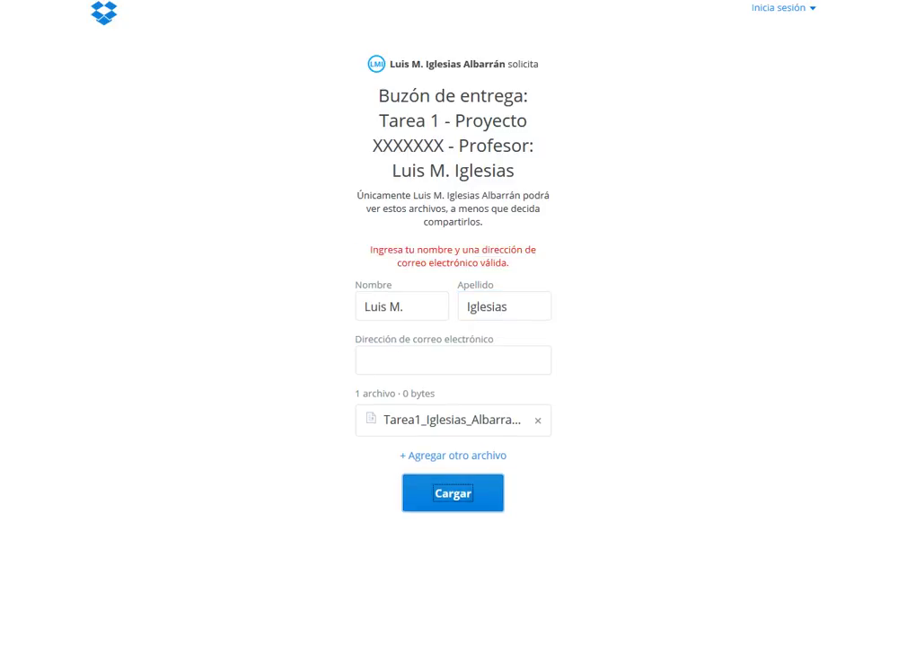
click(366, 359)
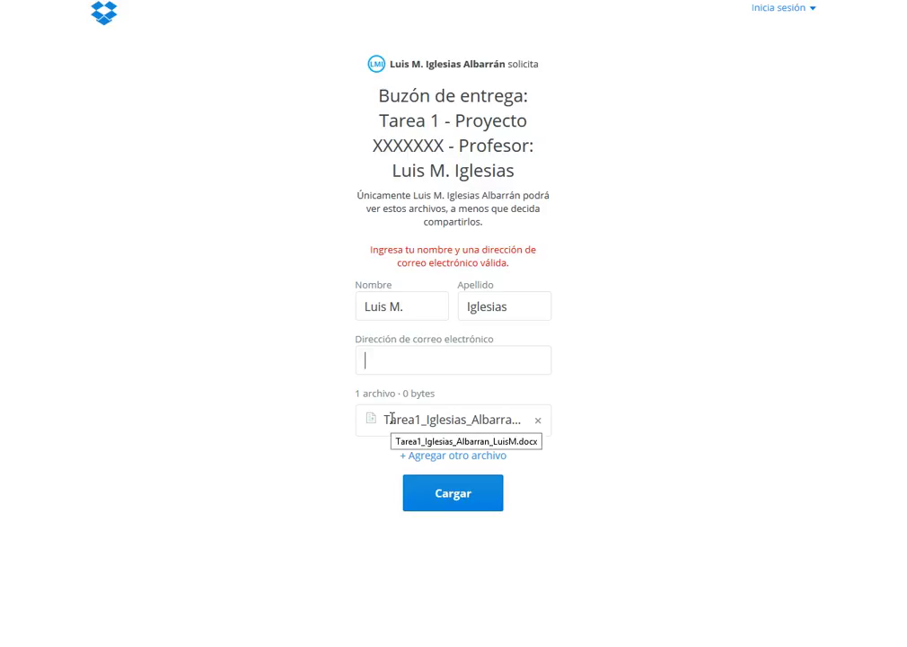
text(notengo@notengo)
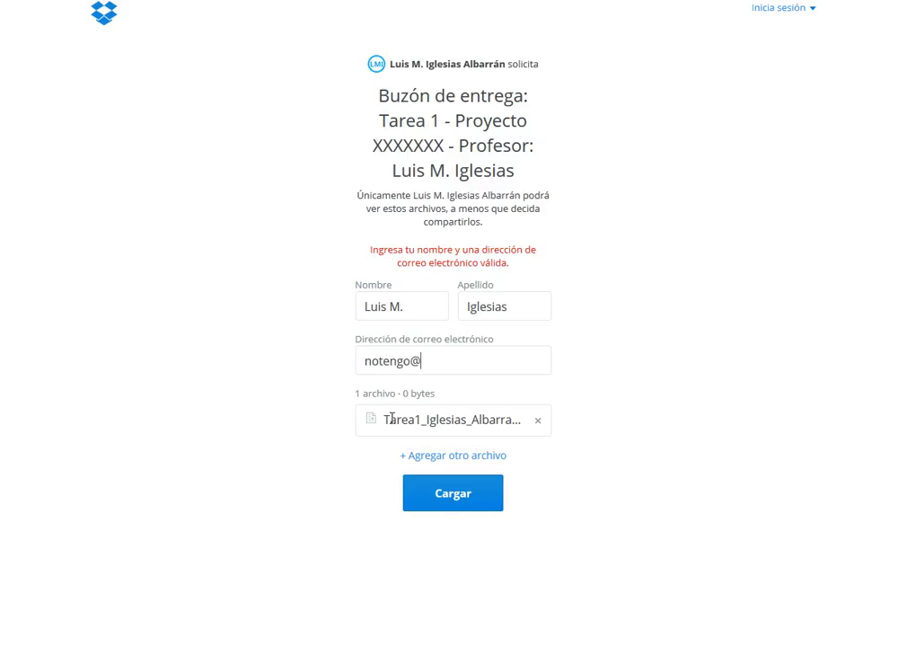
text(.com)
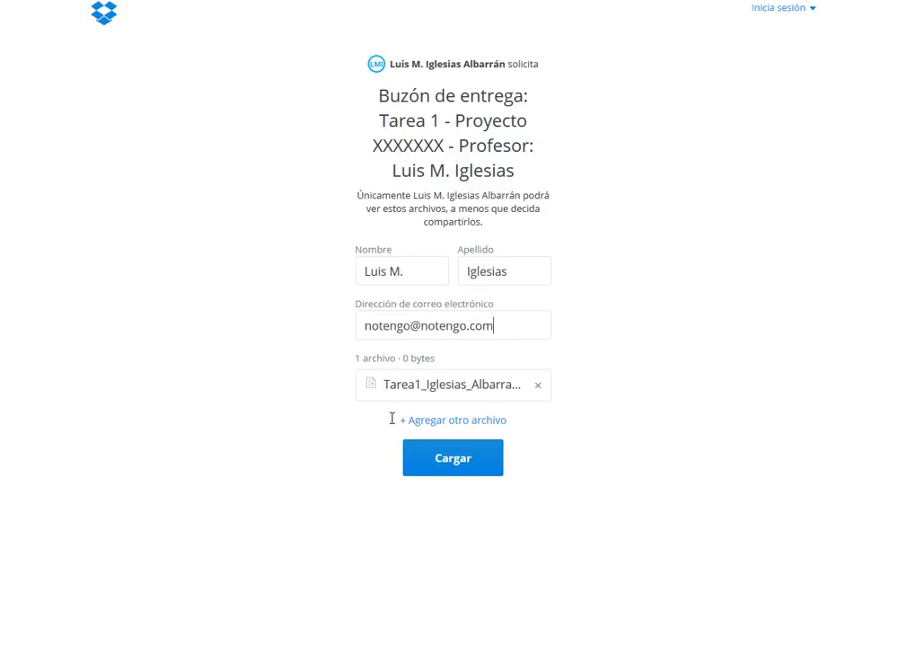
click(493, 463)
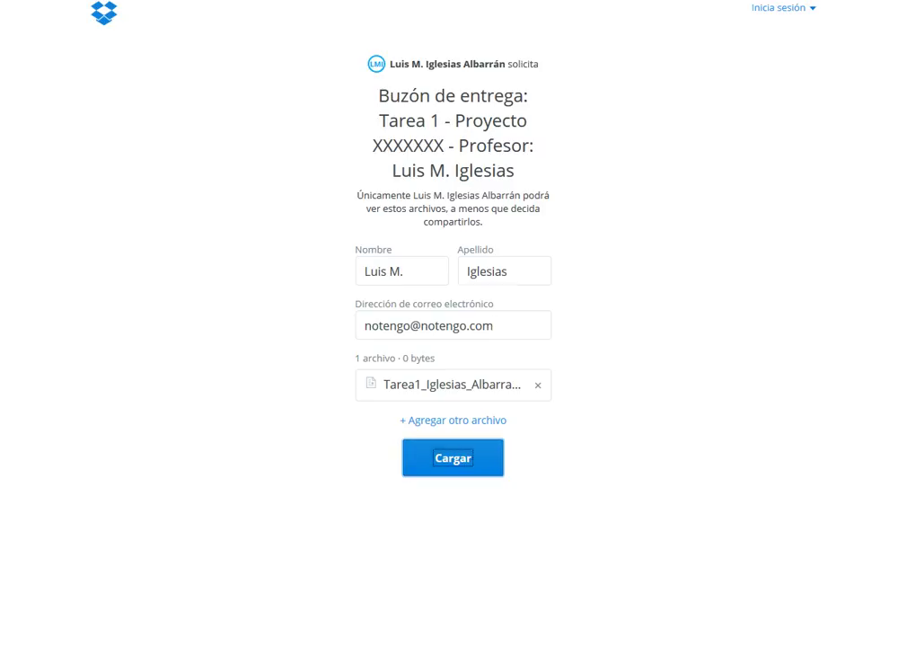